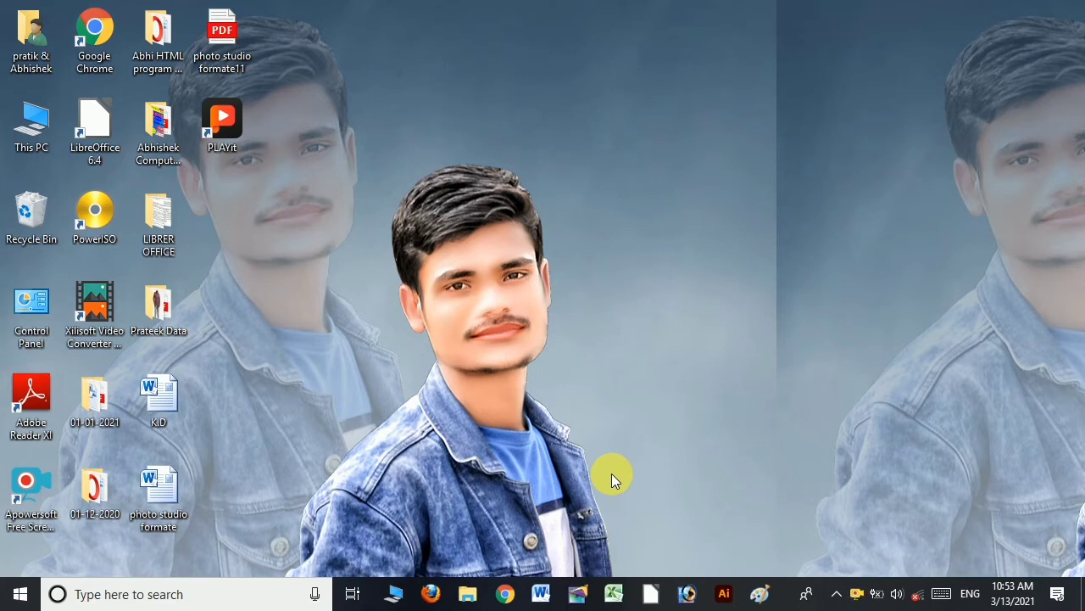
Step: Launch Microsoft Paint from the taskbar to get a blank 1274 × 630px canvas
left_click(761, 596)
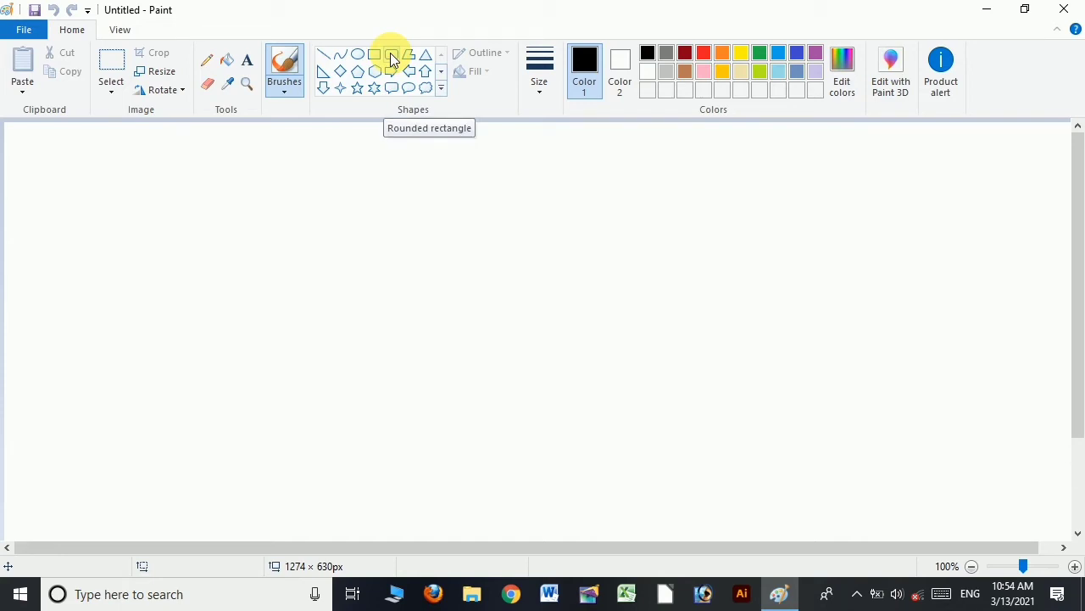
Step: Draw a black rounded-rectangle monitor frame with a smaller rounded-rectangle screen nested inside
left_click(392, 56)
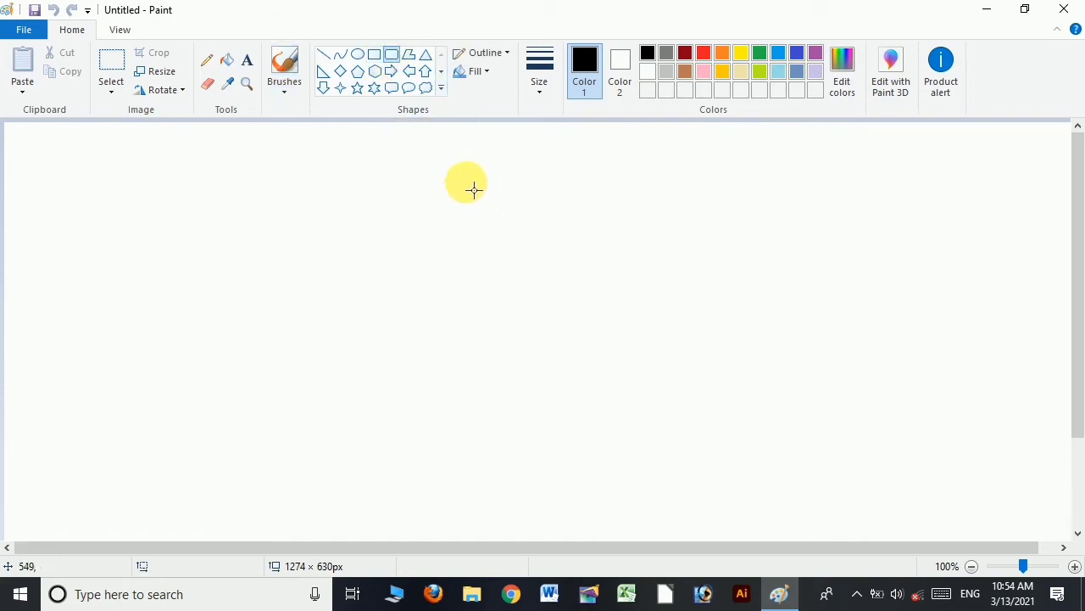
mouse_move(440, 155)
left_mouse_down()
mouse_move(651, 311)
mouse_move(732, 342)
left_mouse_up()
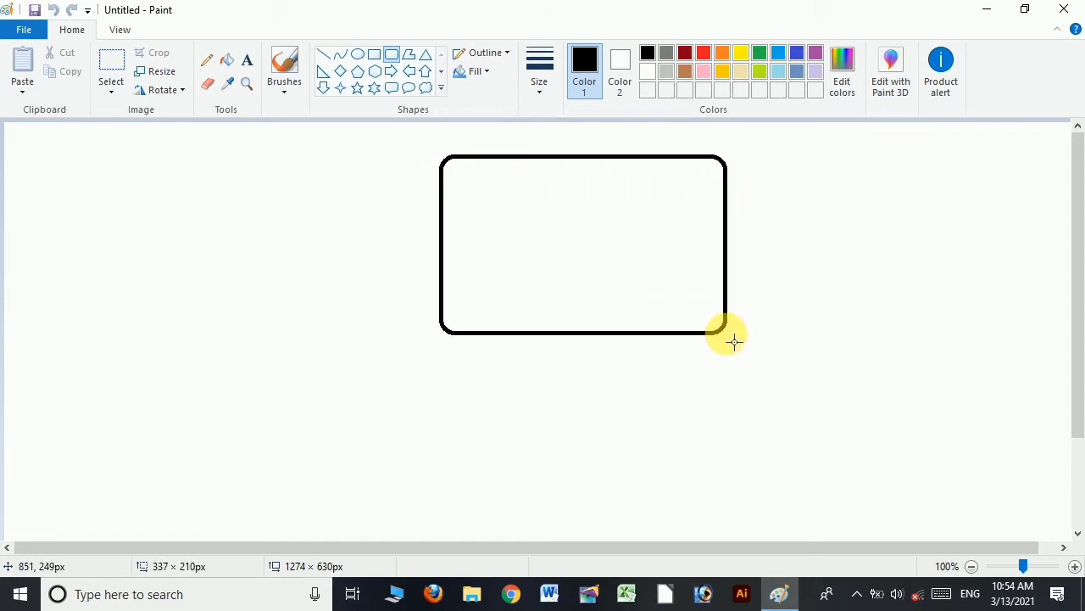
left_click(775, 269)
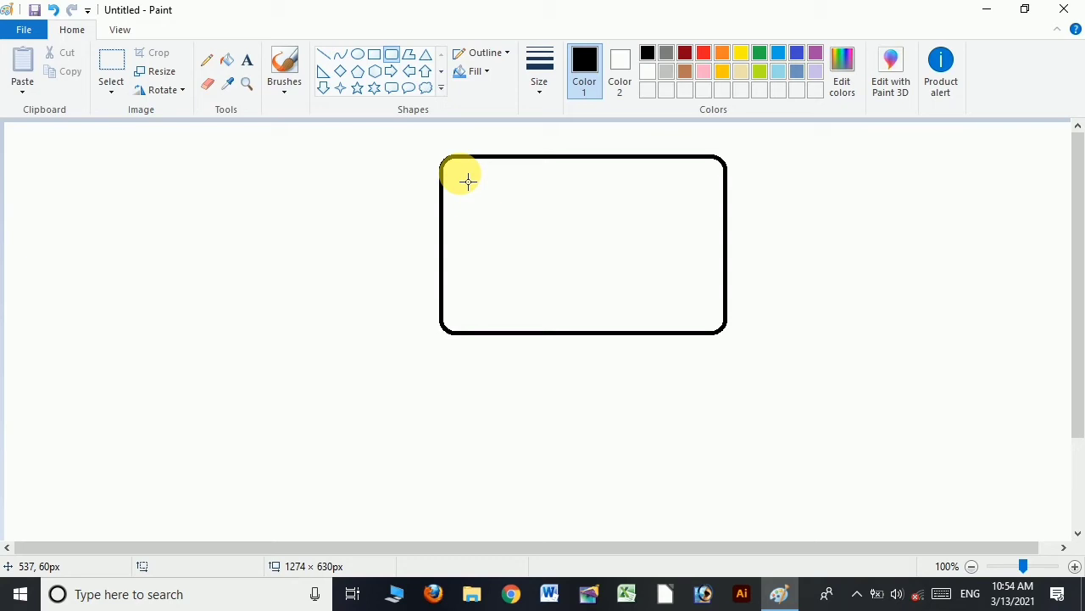
left_click_drag(460, 174, 703, 315)
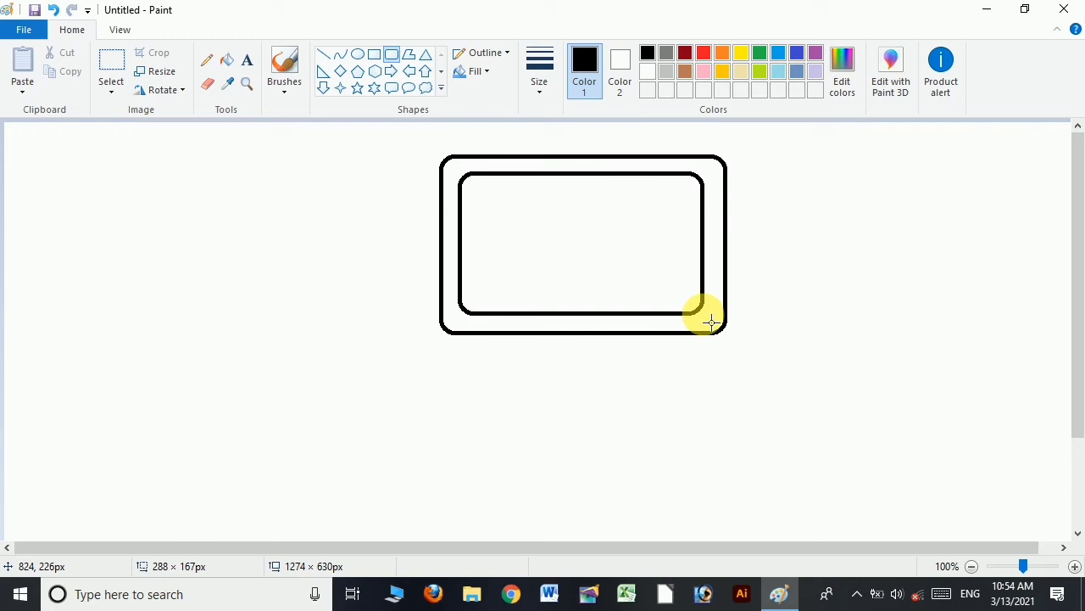
left_click_drag(712, 321, 711, 318)
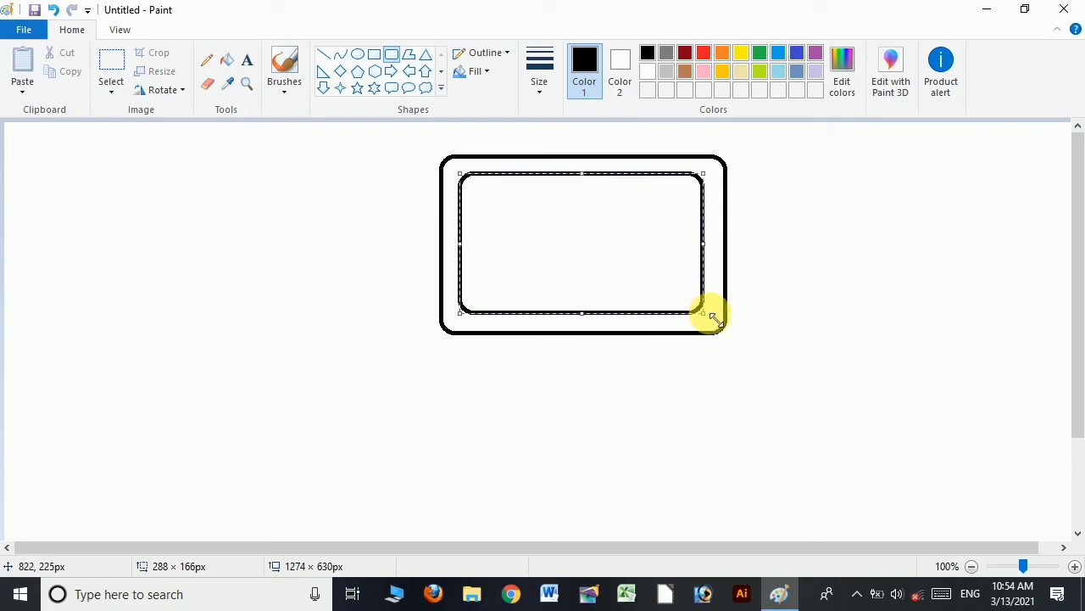
left_click(820, 301)
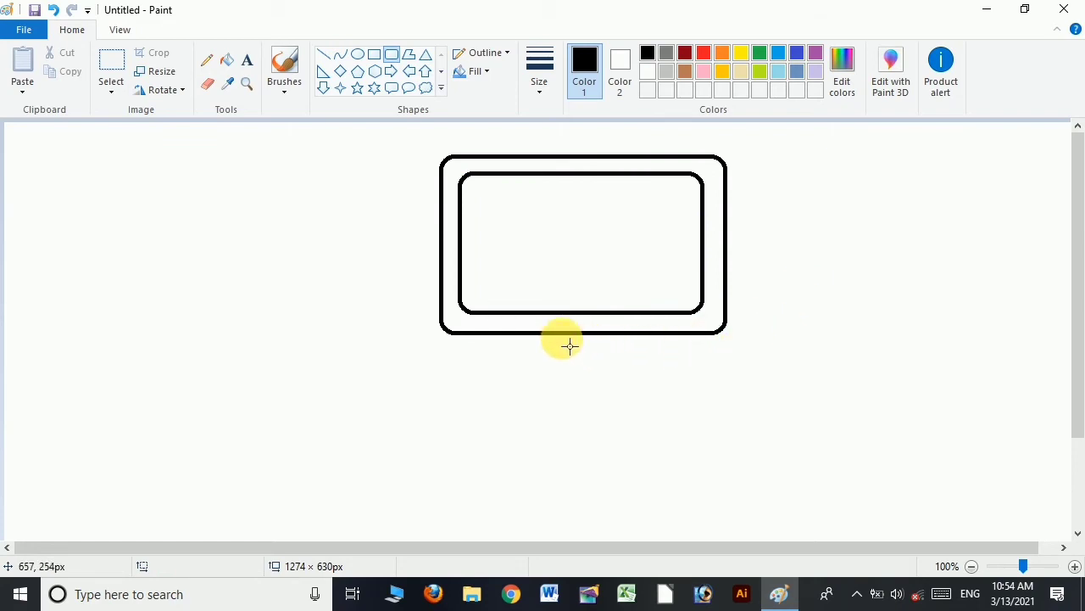
Step: Draw a narrow, tall rounded-rectangle stand centred below the monitor
left_click_drag(558, 334, 613, 438)
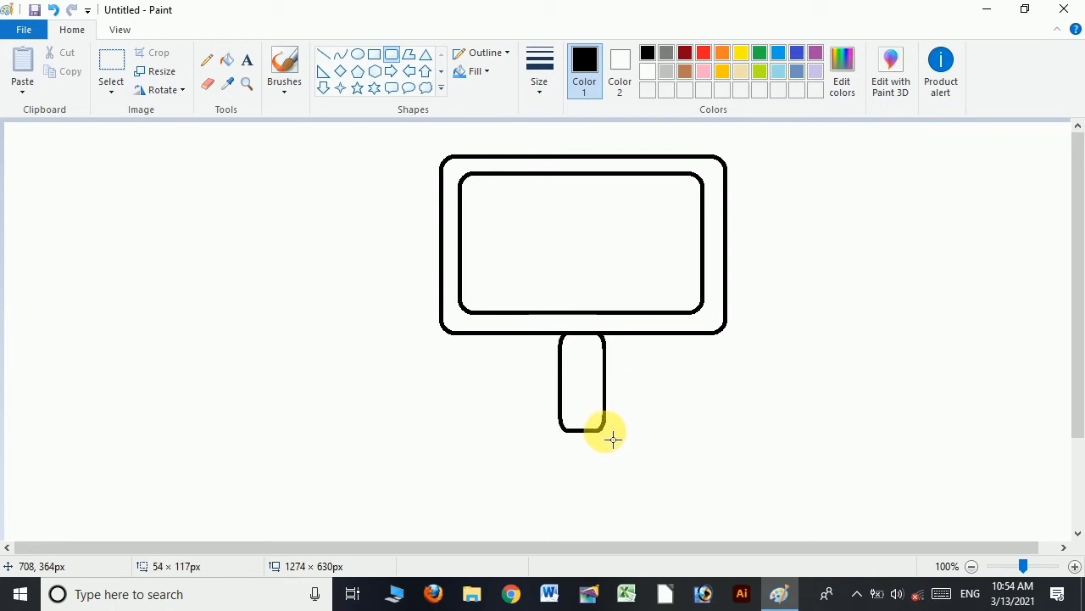
left_click_drag(613, 438, 612, 440)
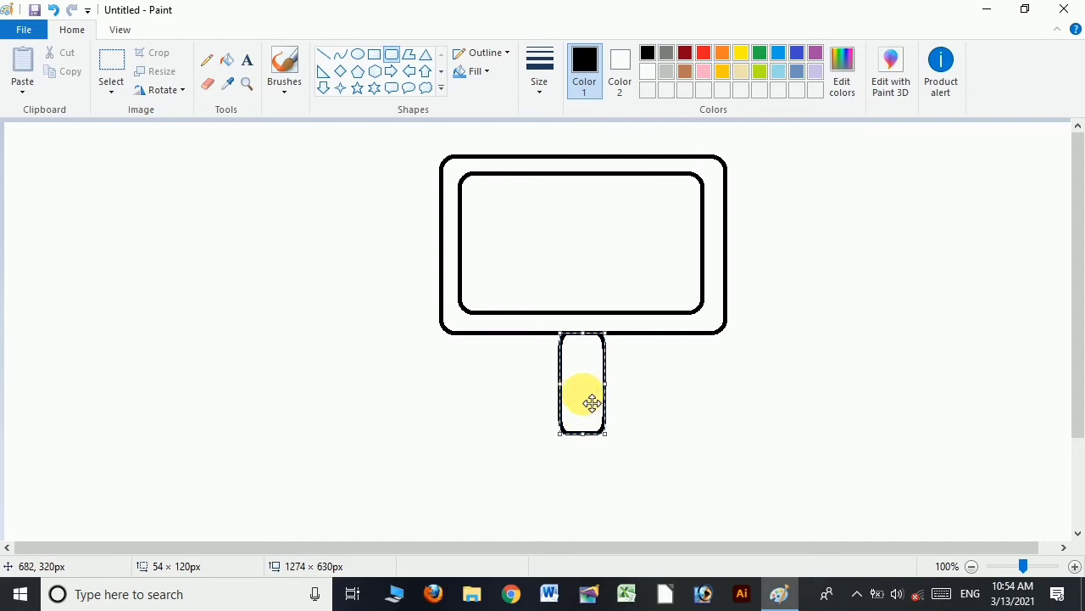
mouse_move(592, 402)
left_mouse_down()
mouse_move(573, 400)
mouse_move(587, 404)
left_mouse_up()
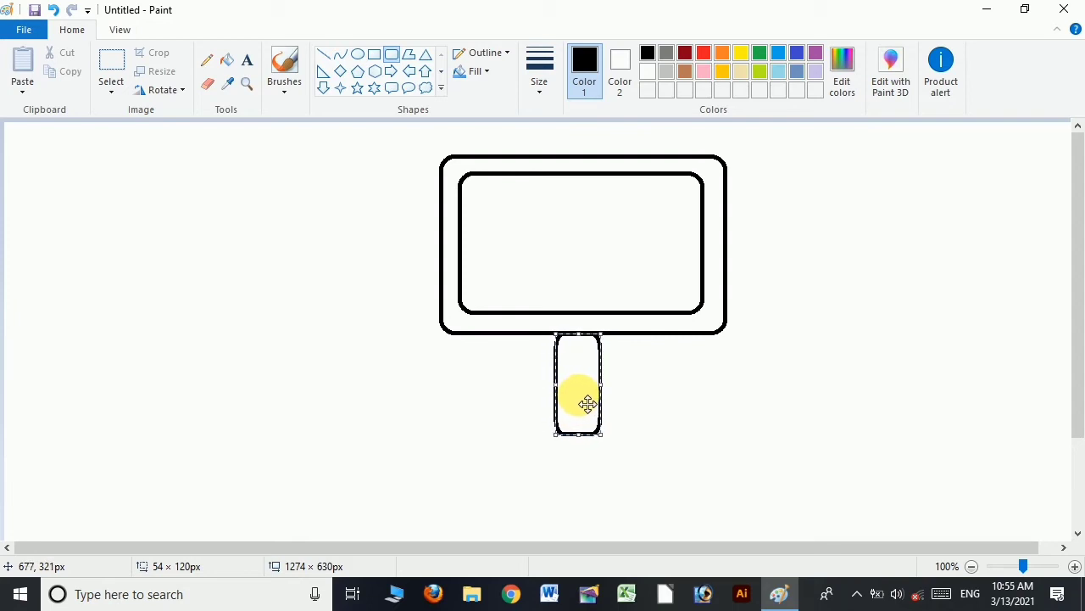
left_click(707, 379)
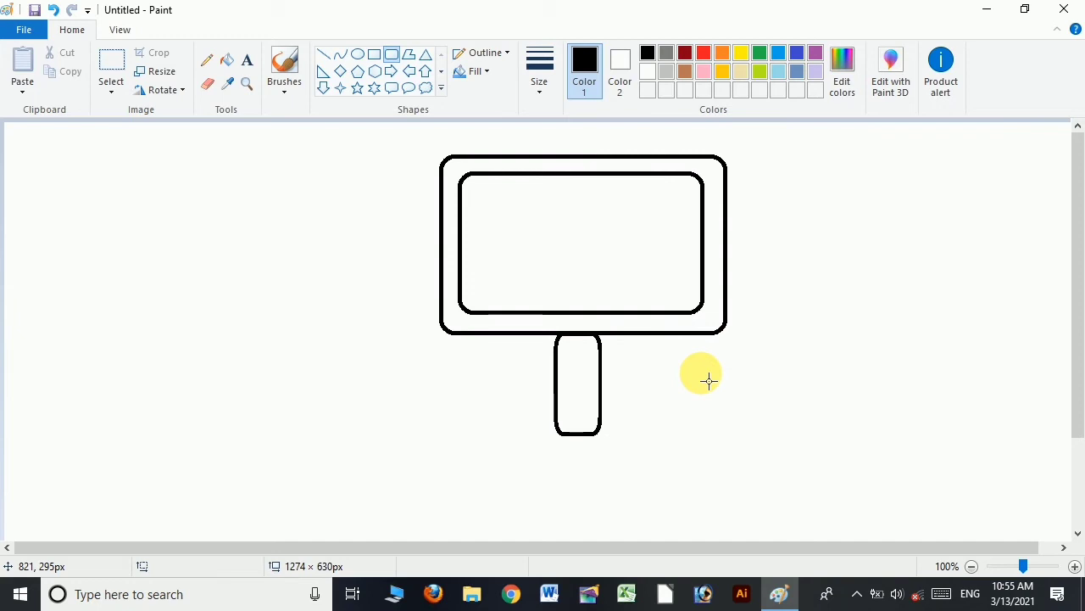
Step: Add an oval base around the bottom of the stand
left_click(360, 61)
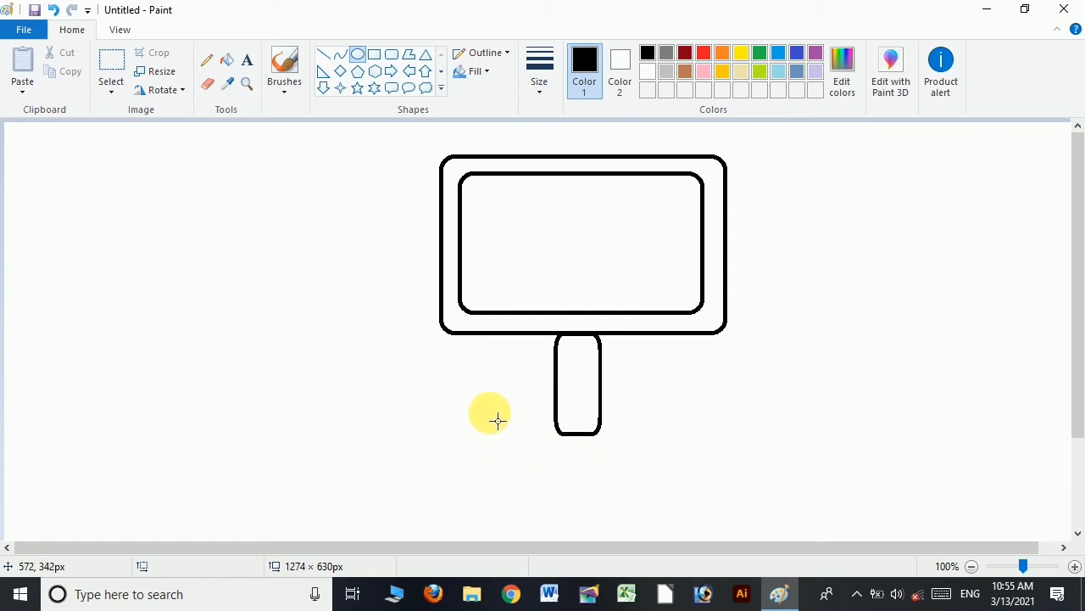
mouse_move(497, 405)
left_mouse_down()
mouse_move(695, 487)
mouse_move(682, 486)
left_mouse_up()
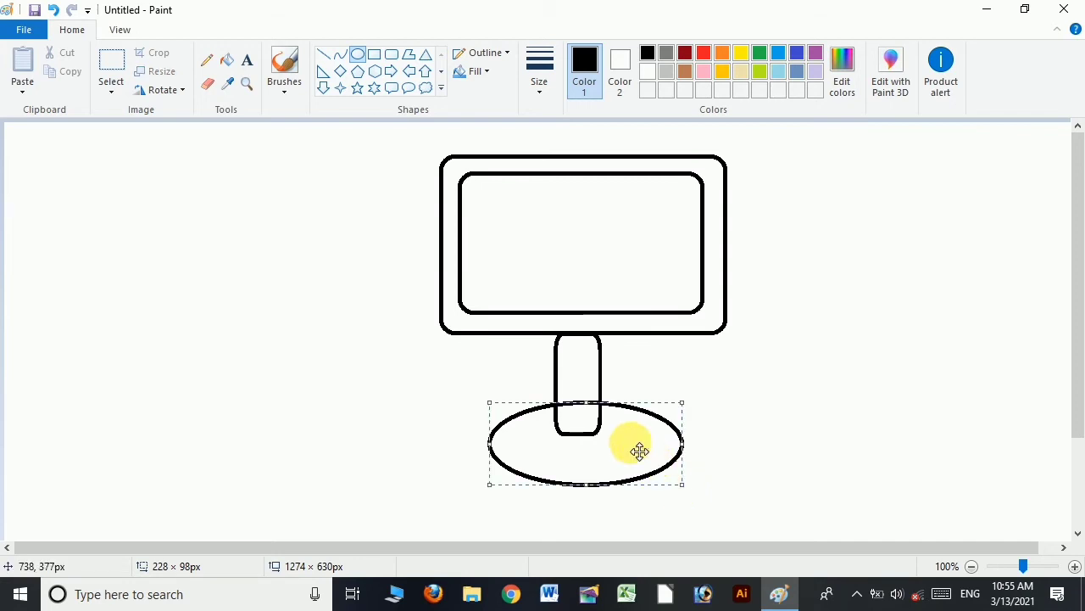
left_click_drag(640, 451, 631, 453)
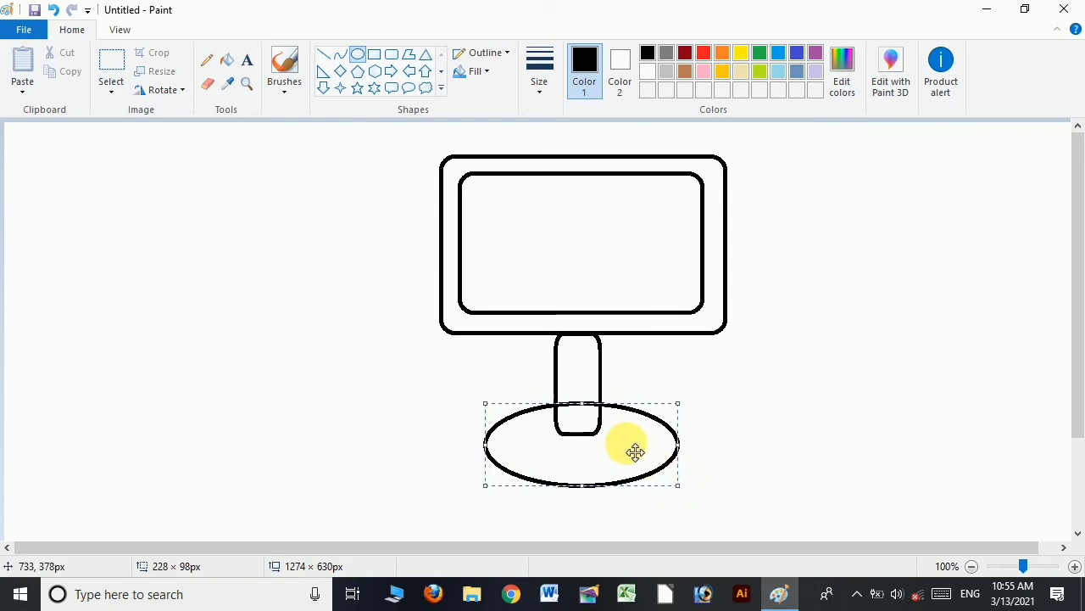
left_click(759, 386)
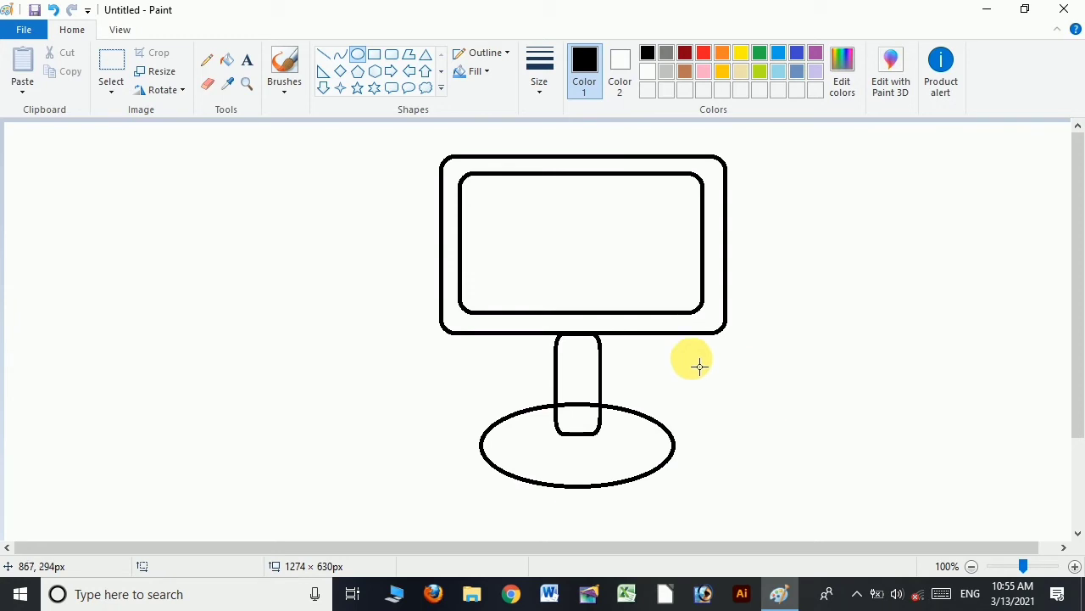
Step: Bucket-fill the monitor frame, stand neck and oval base with black
left_click(227, 64)
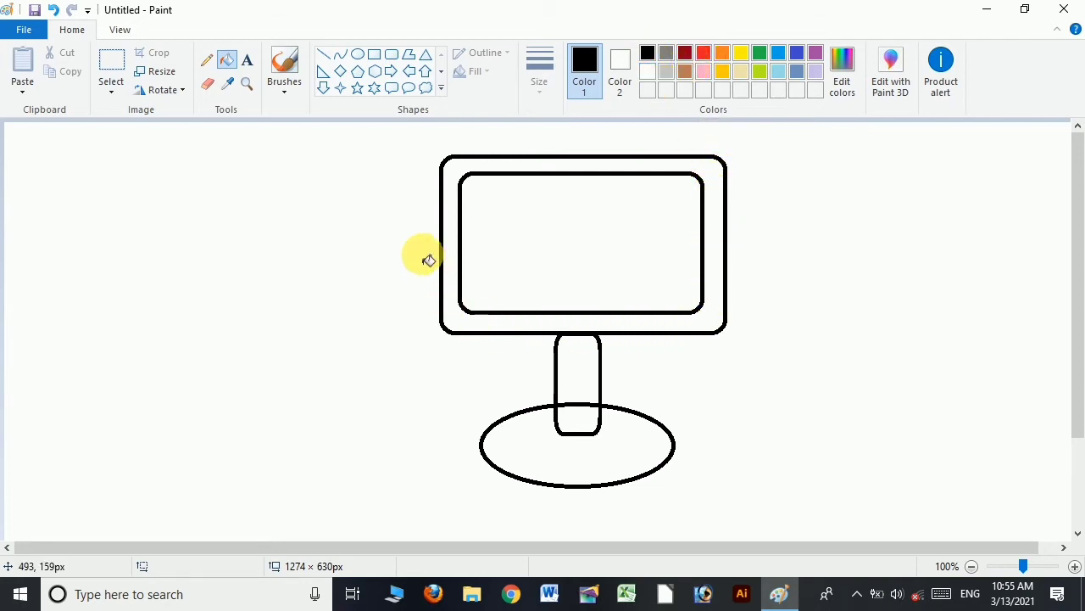
left_click(719, 234)
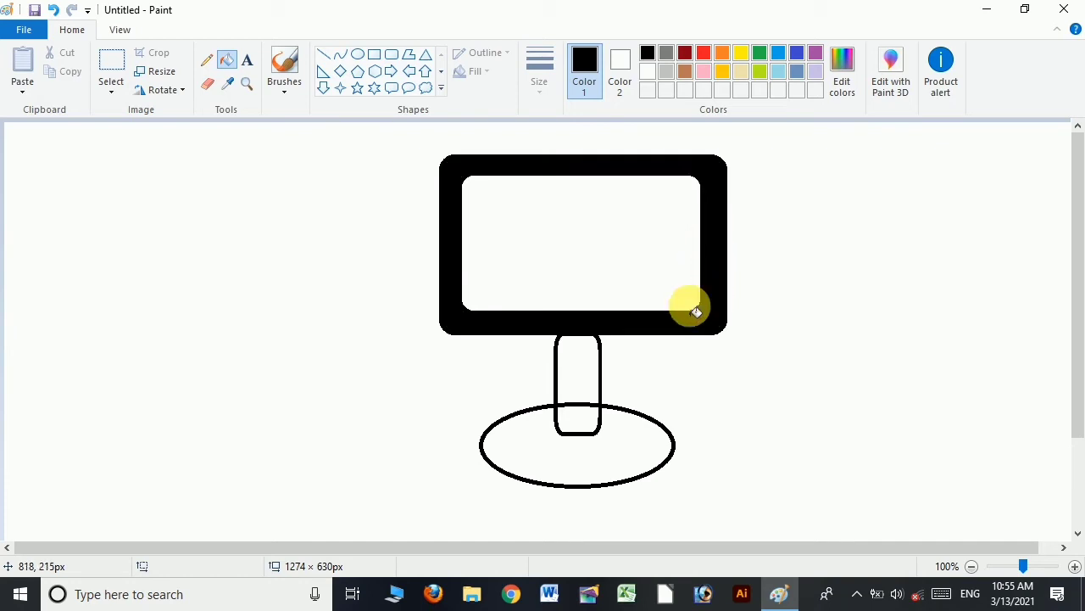
left_click(587, 370)
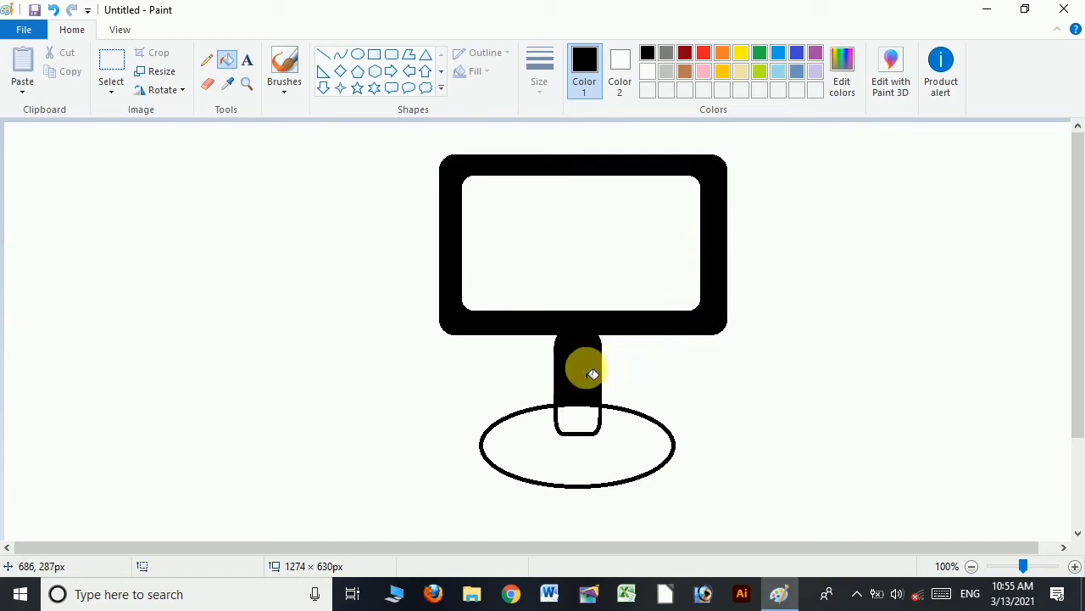
left_click(637, 444)
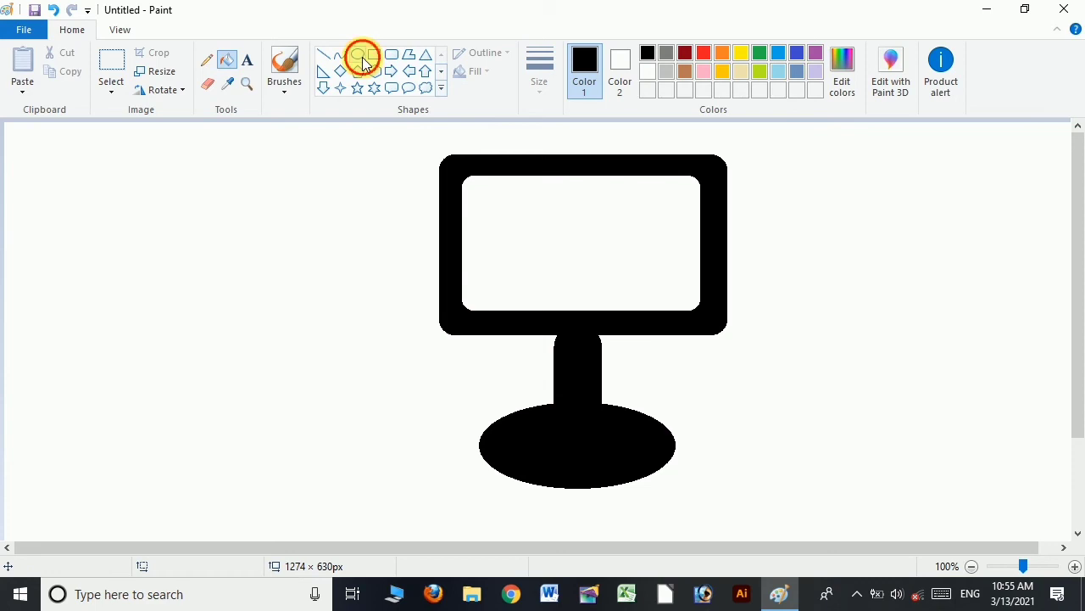
Step: Draw a small upright oval mouse to the right of the base
left_click(358, 56)
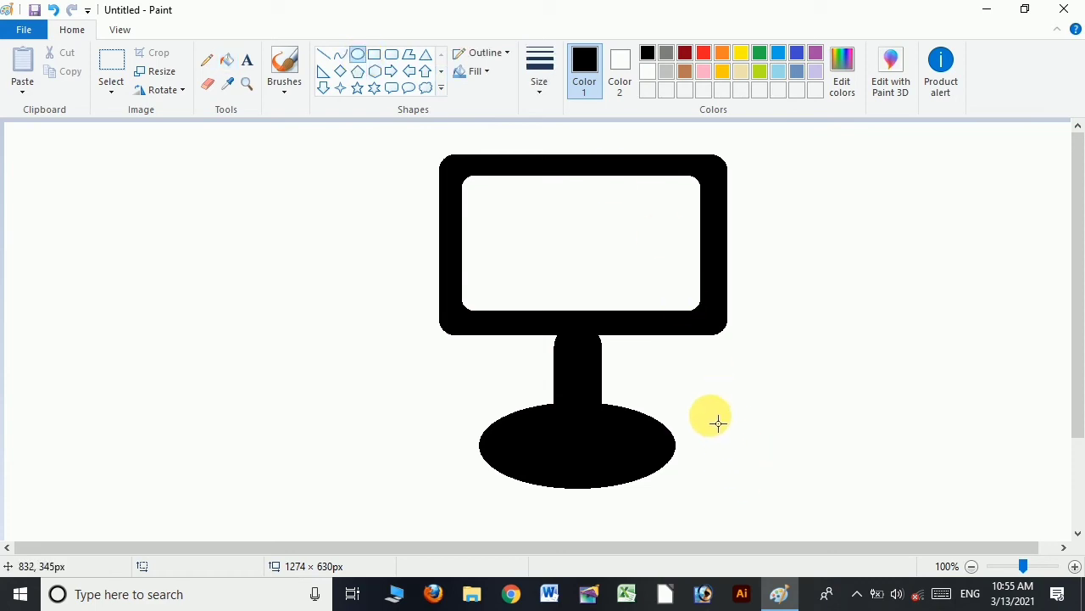
left_click_drag(725, 420, 765, 485)
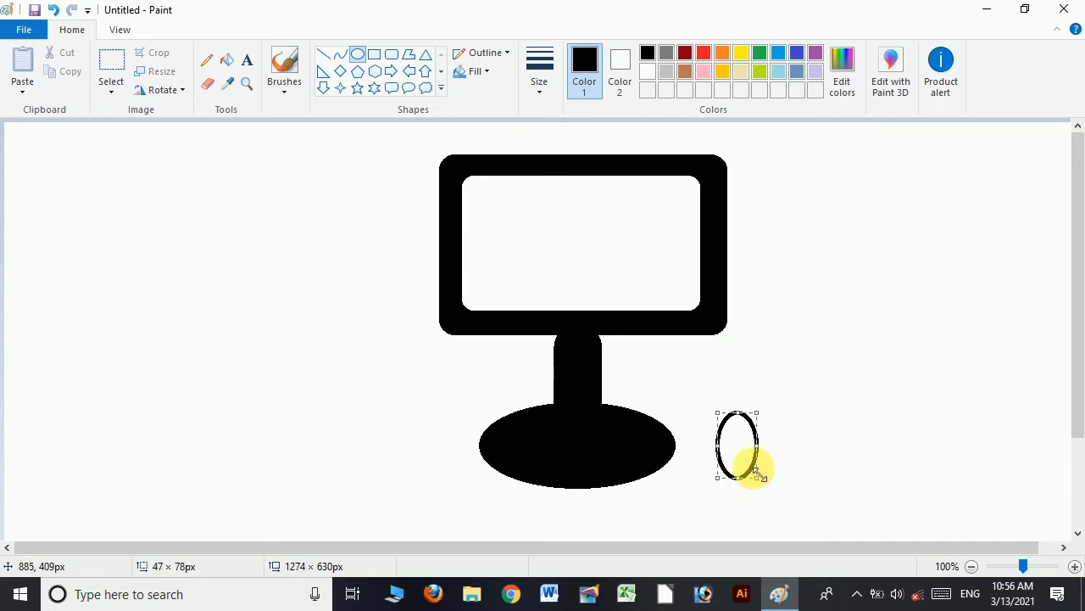
left_click(800, 448)
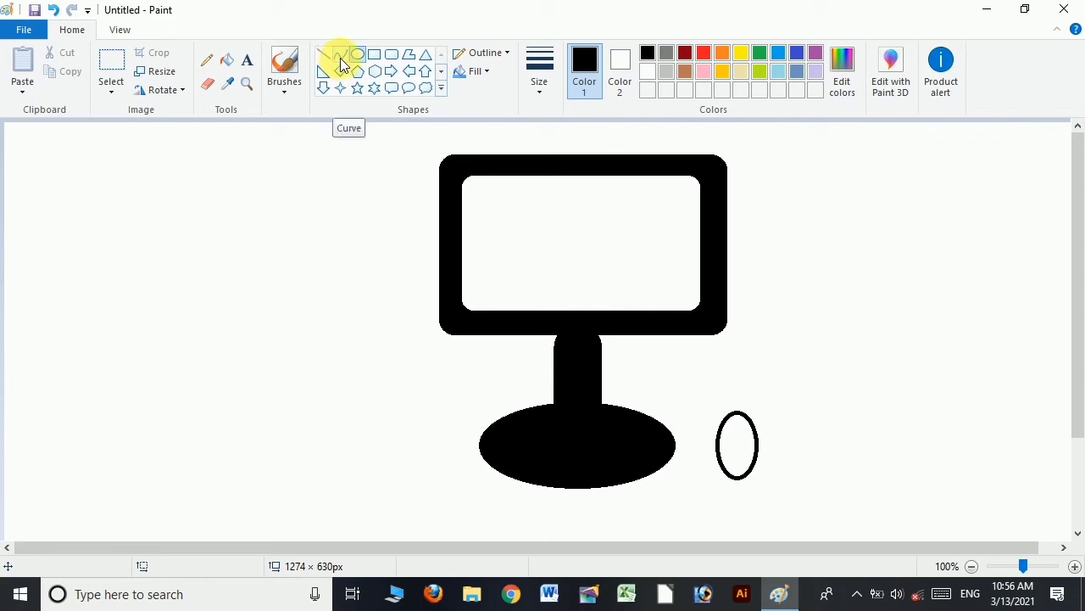
Step: Draw a curved cable from the monitor's lower-right edge down to the mouse
left_click(340, 54)
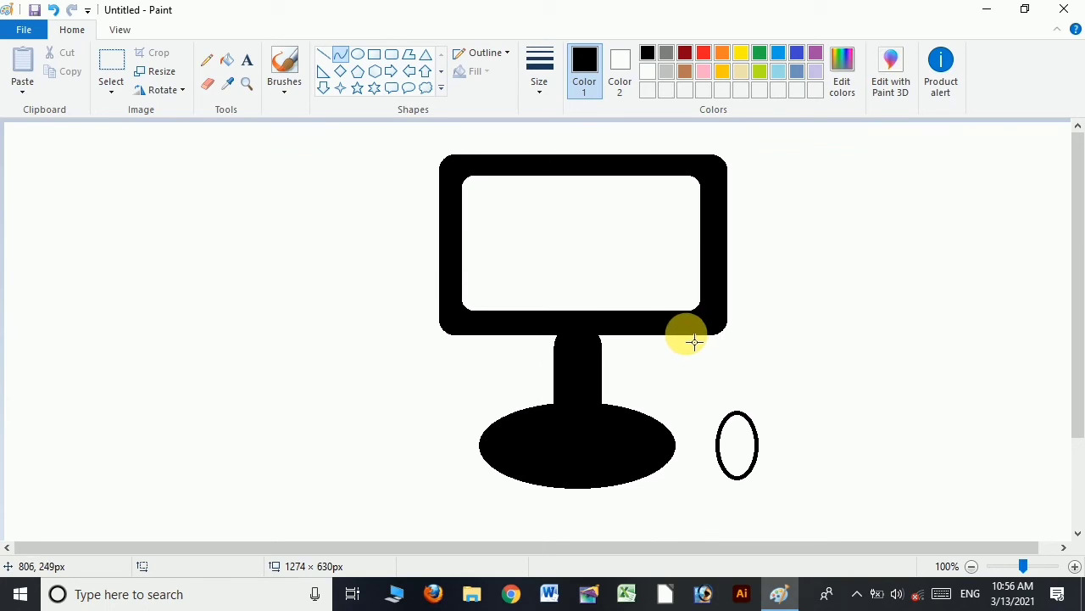
left_click_drag(685, 346, 744, 430)
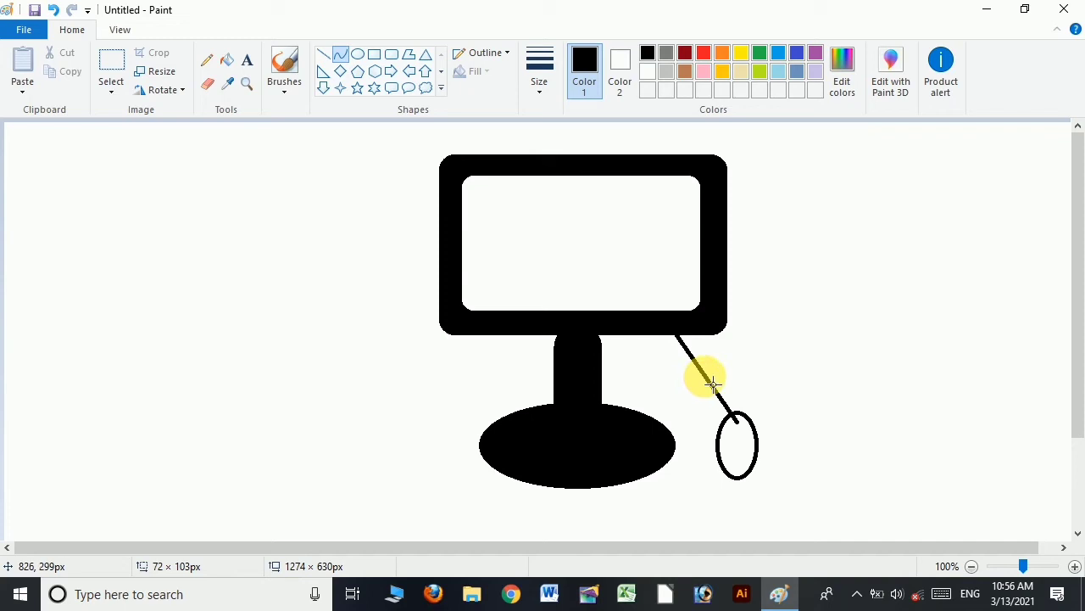
left_click_drag(712, 383, 751, 383)
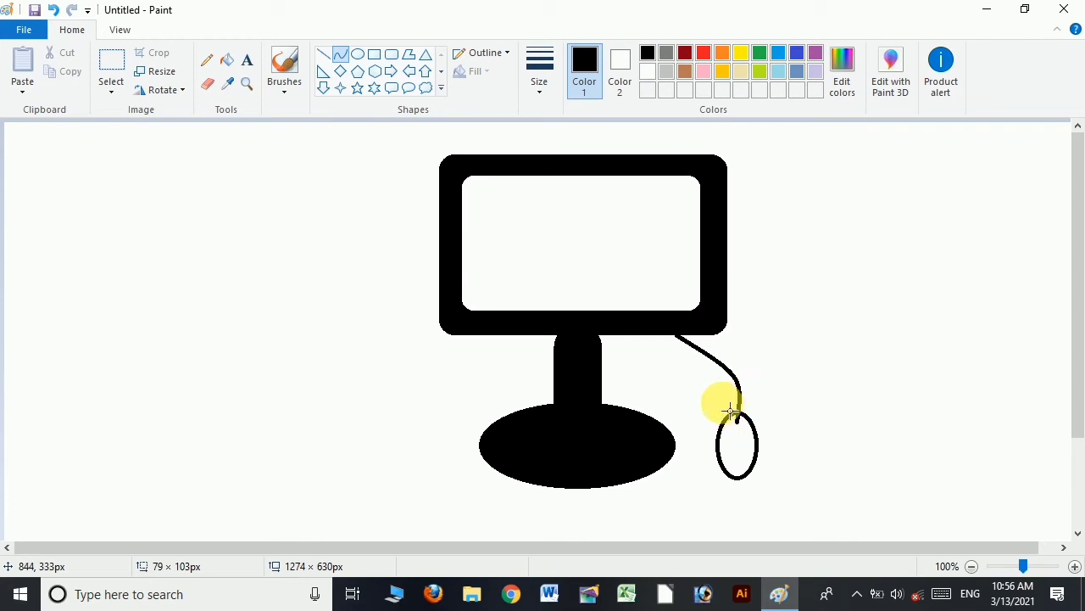
Step: Bucket-fill the mouse oval with black
left_click(233, 64)
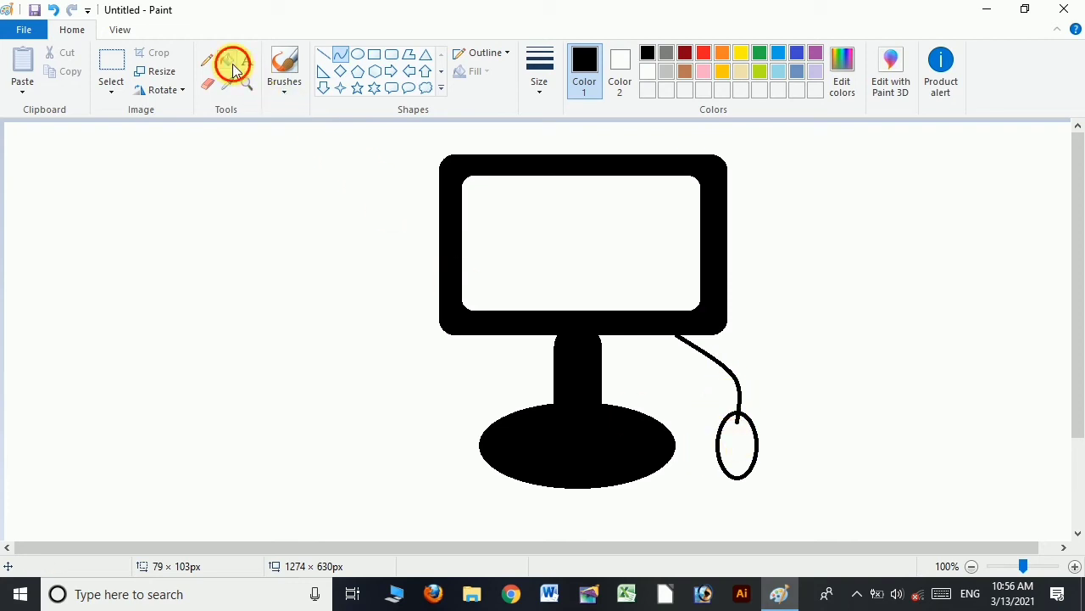
left_click(747, 448)
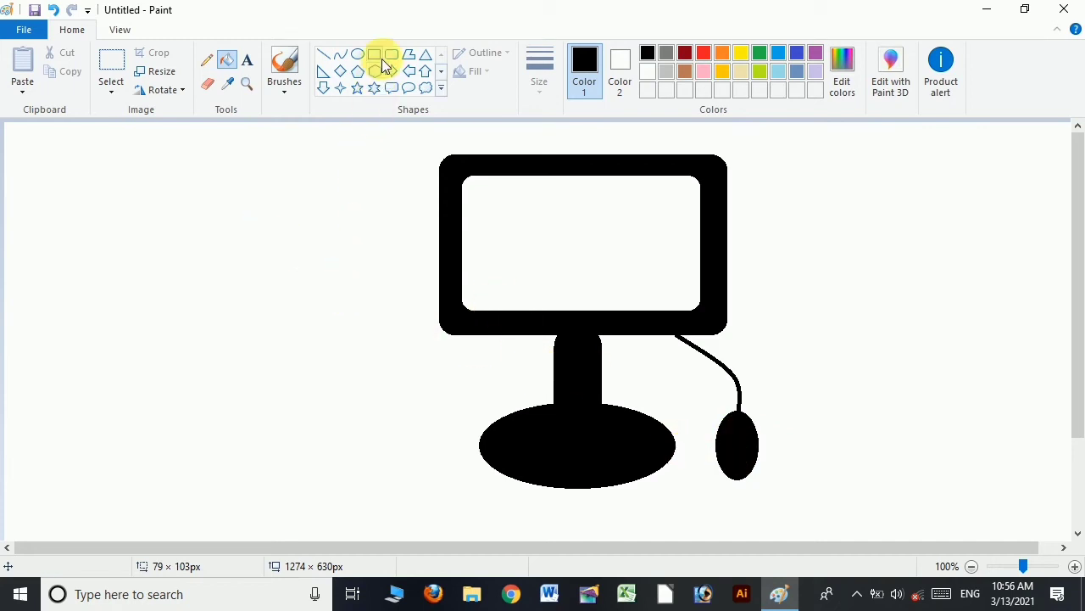
Step: Draw a tall rounded-rectangle tower outline to the left of the monitor
left_click(391, 56)
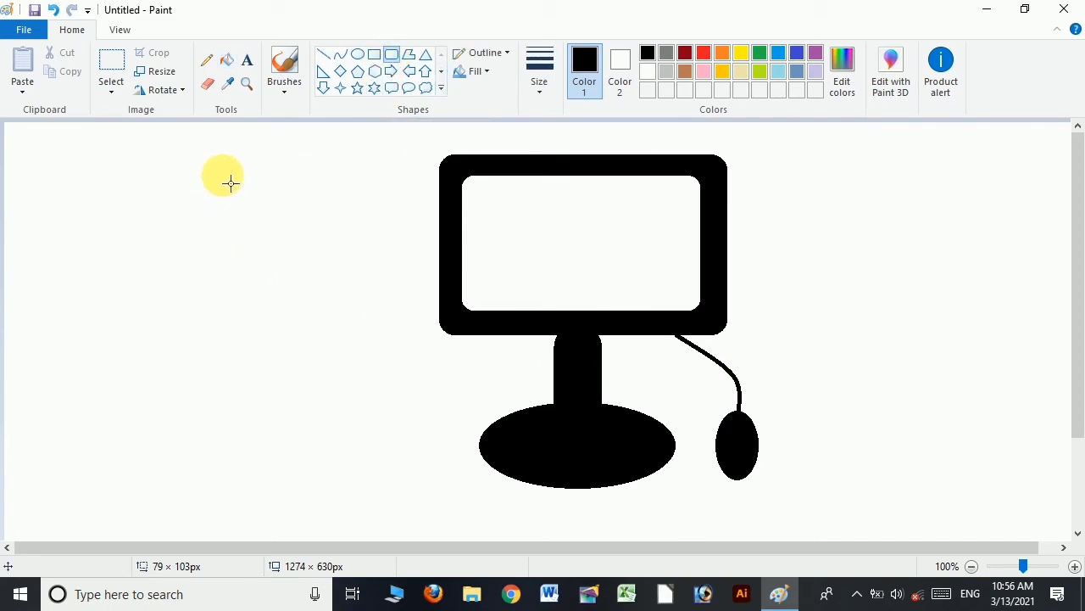
mouse_move(213, 174)
left_mouse_down()
mouse_move(315, 346)
mouse_move(352, 469)
left_mouse_up()
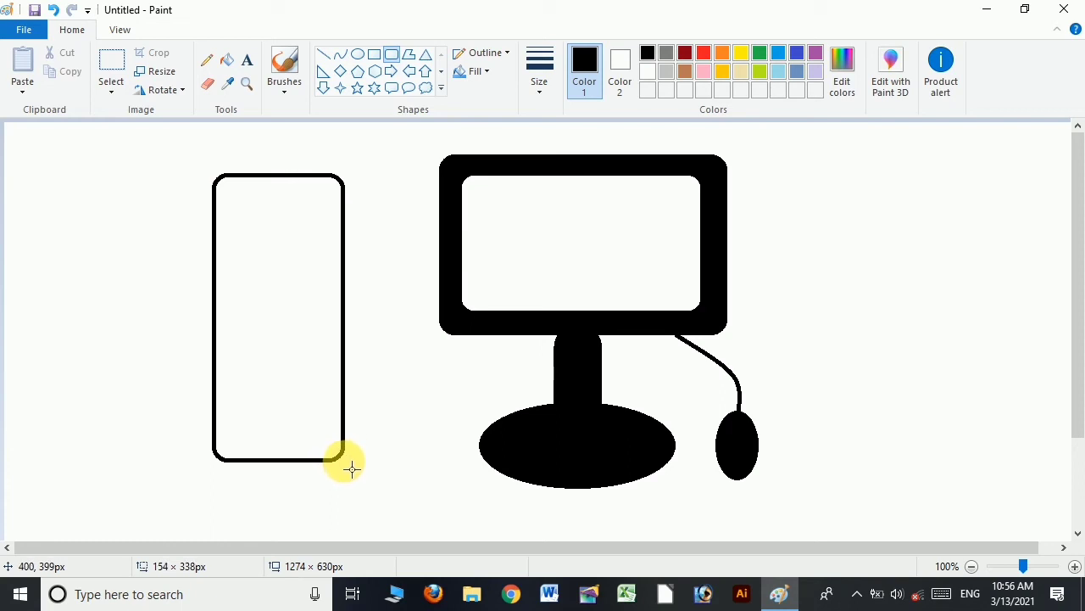
left_click_drag(352, 469, 344, 460)
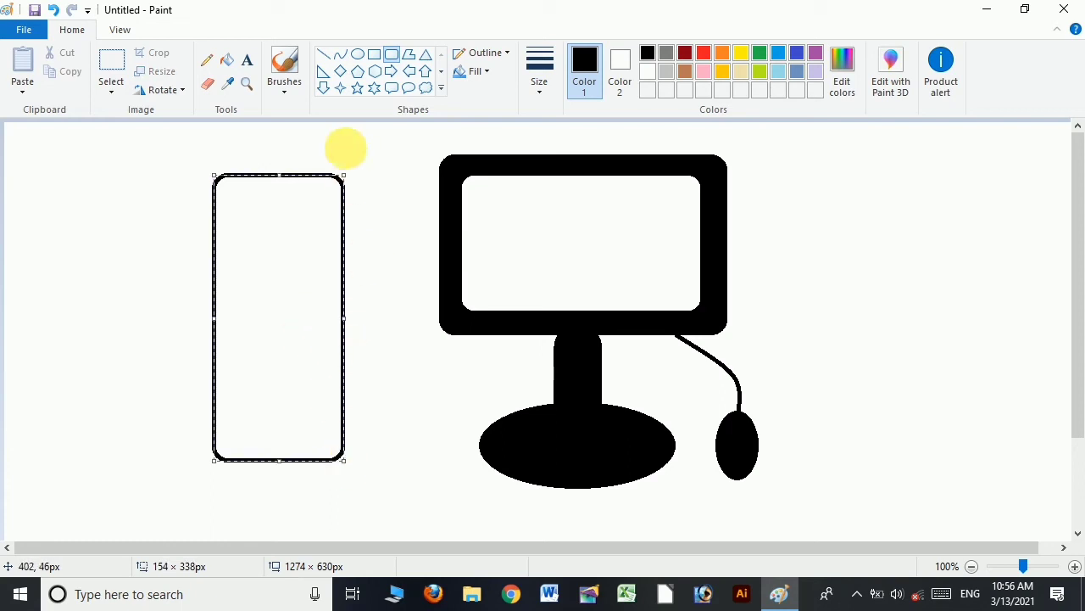
left_click(381, 176)
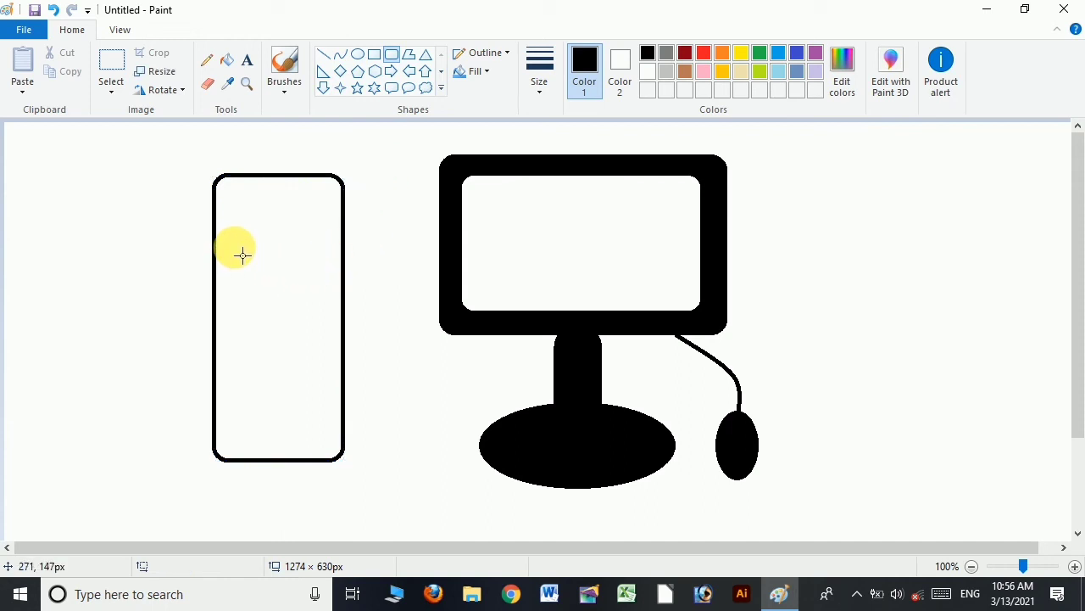
Step: Add two small rounded drive slots side by side near the tower's top
left_click_drag(242, 255, 285, 267)
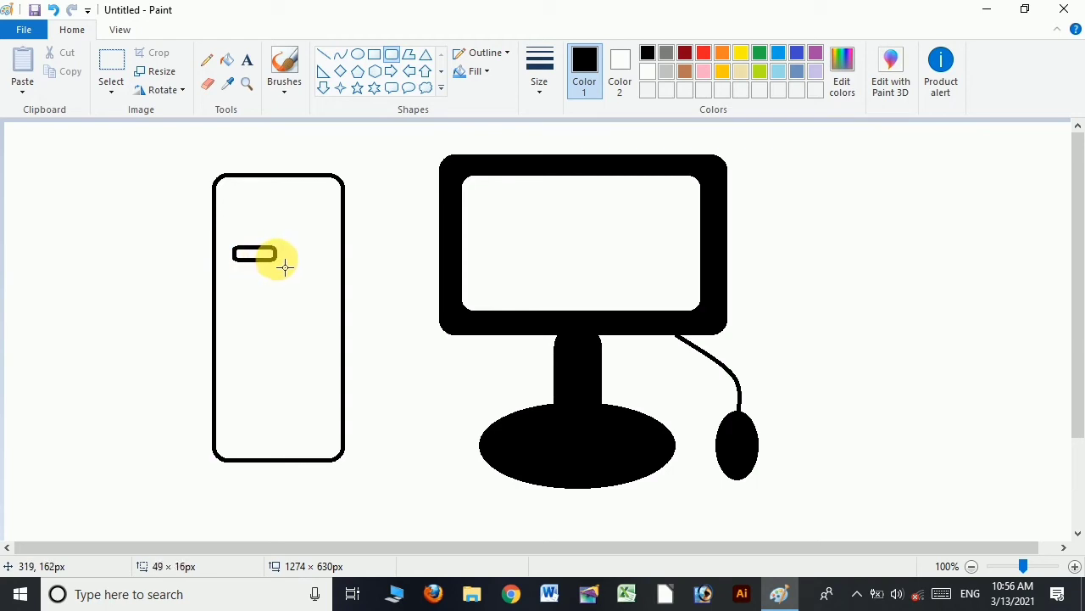
left_click_drag(285, 267, 327, 264)
left_click(410, 261)
left_click(363, 271)
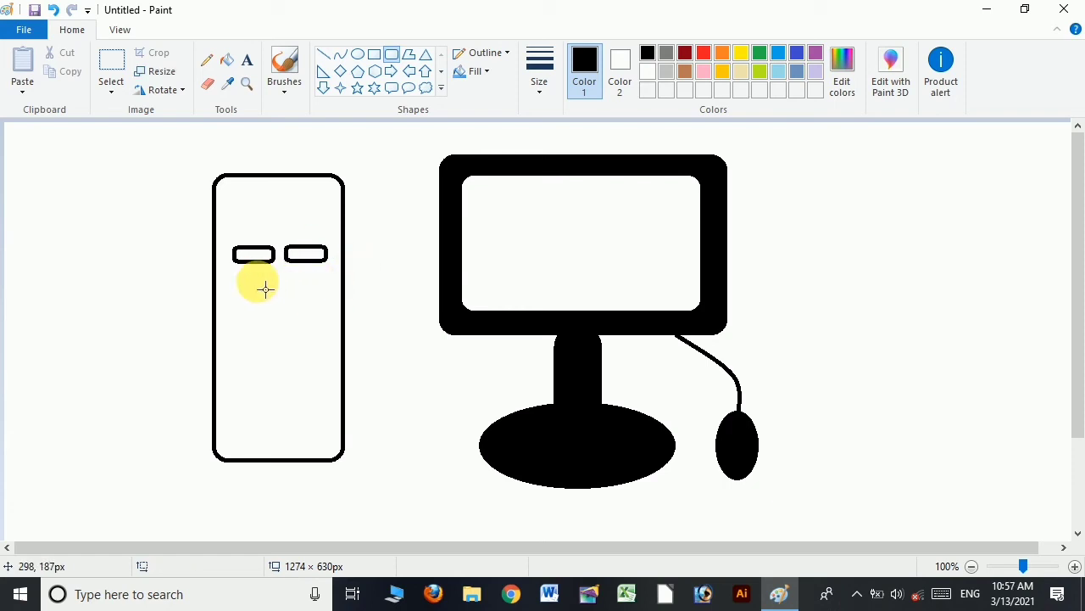
left_click(358, 59)
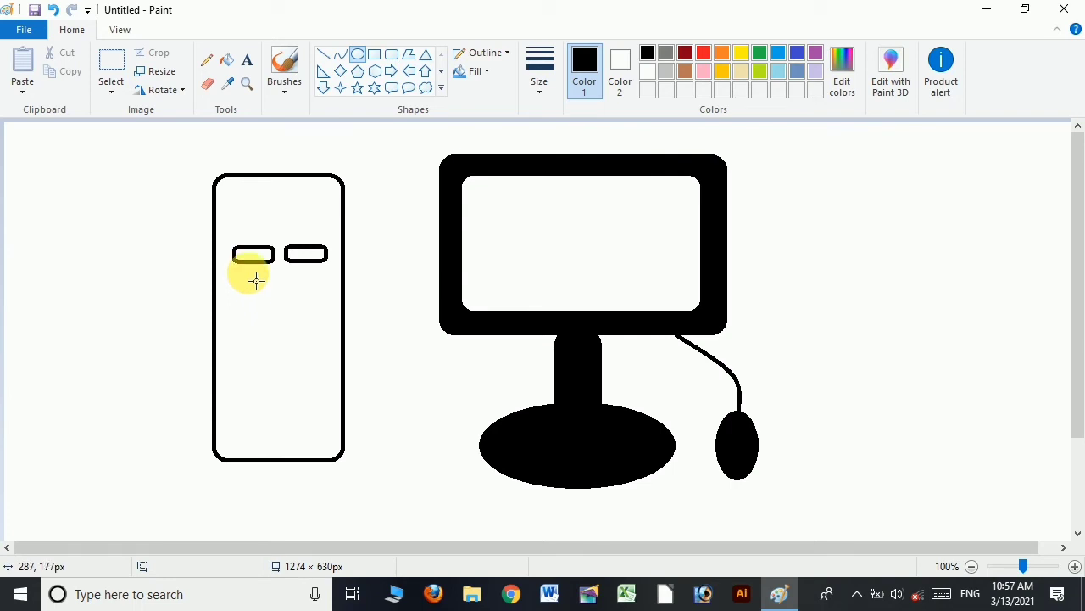
Step: Draw small circles under both slots, a larger oval lower down, and a small circle beneath it
mouse_move(252, 274)
left_mouse_down()
mouse_move(269, 289)
mouse_move(315, 290)
left_mouse_up()
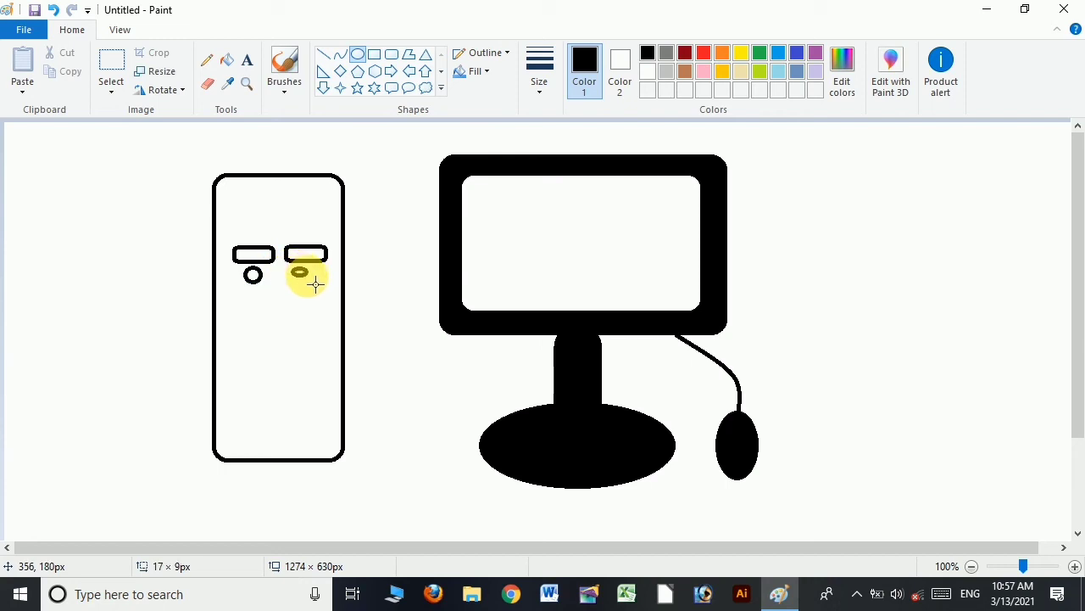
left_click(388, 295)
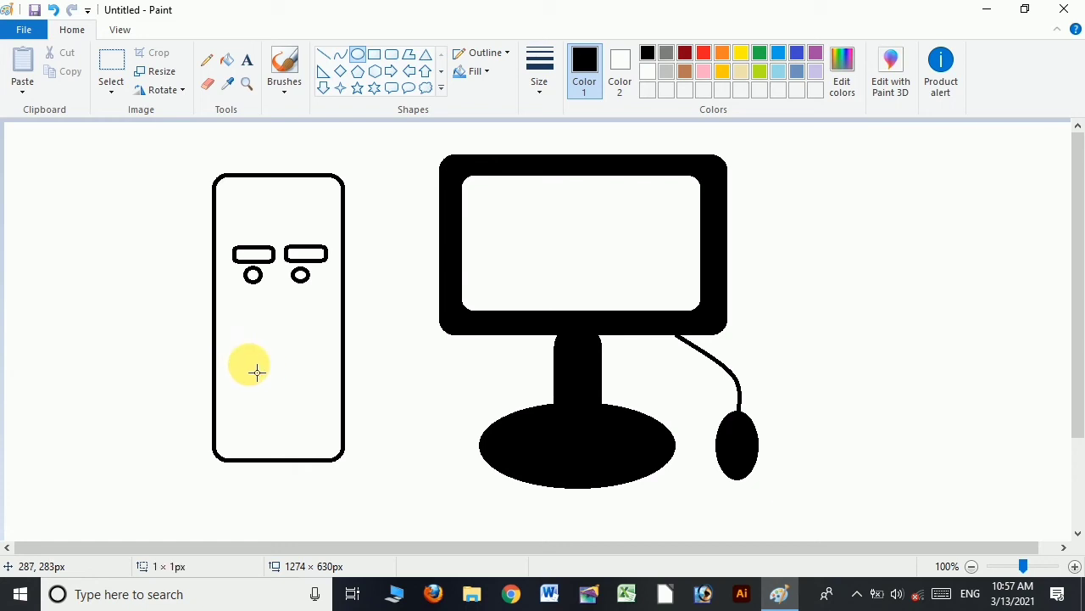
left_click_drag(248, 362, 311, 416)
left_click(390, 379)
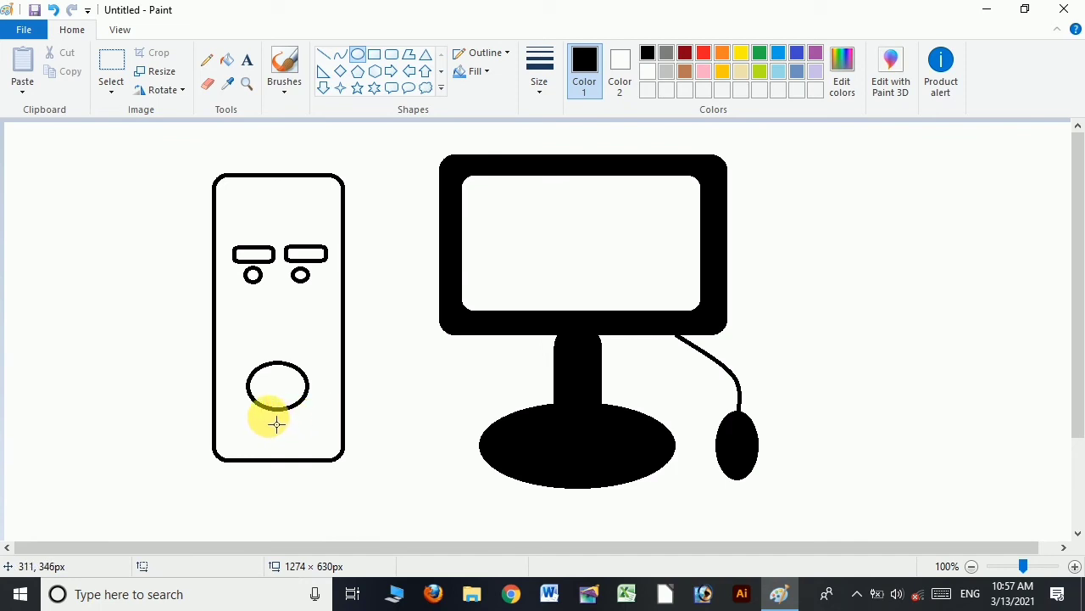
left_click_drag(276, 423, 294, 439)
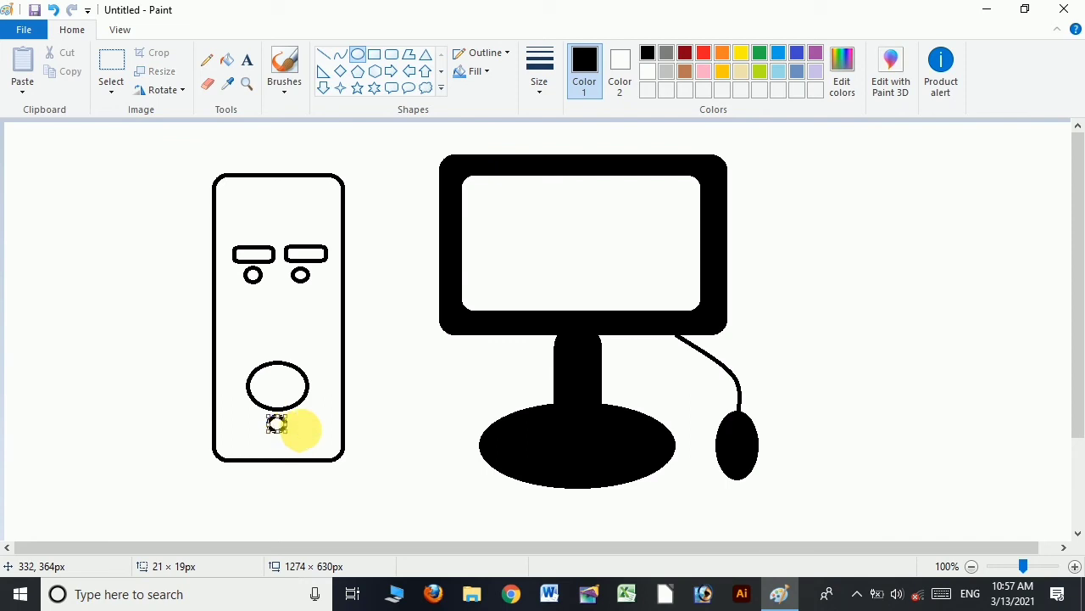
left_click(416, 387)
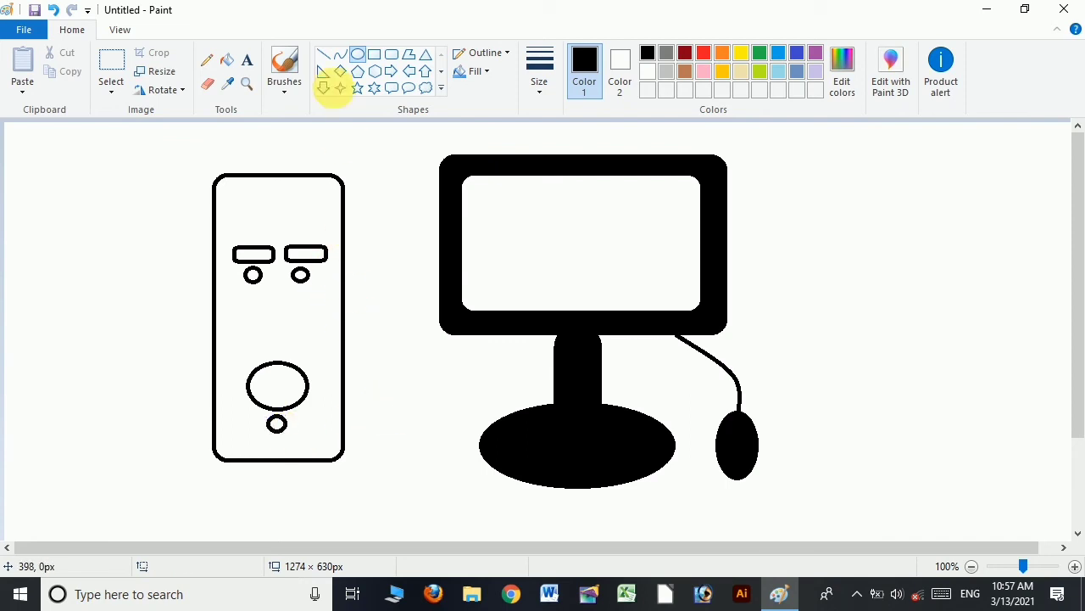
left_click(226, 60)
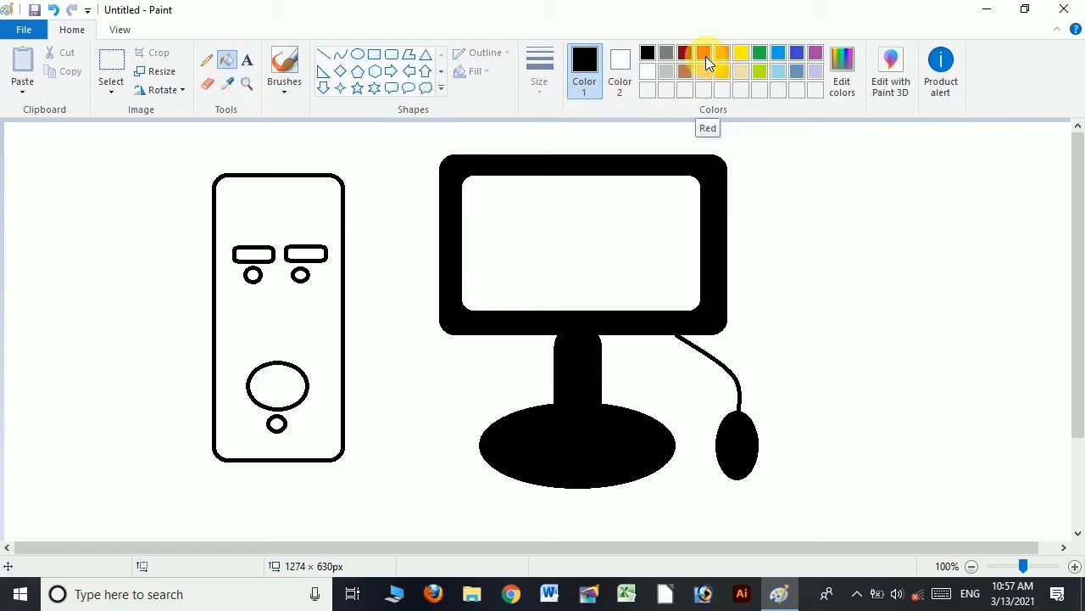
Step: Bucket-fill the tower case with Red and the monitor's inner screen with Yellow
left_click(704, 55)
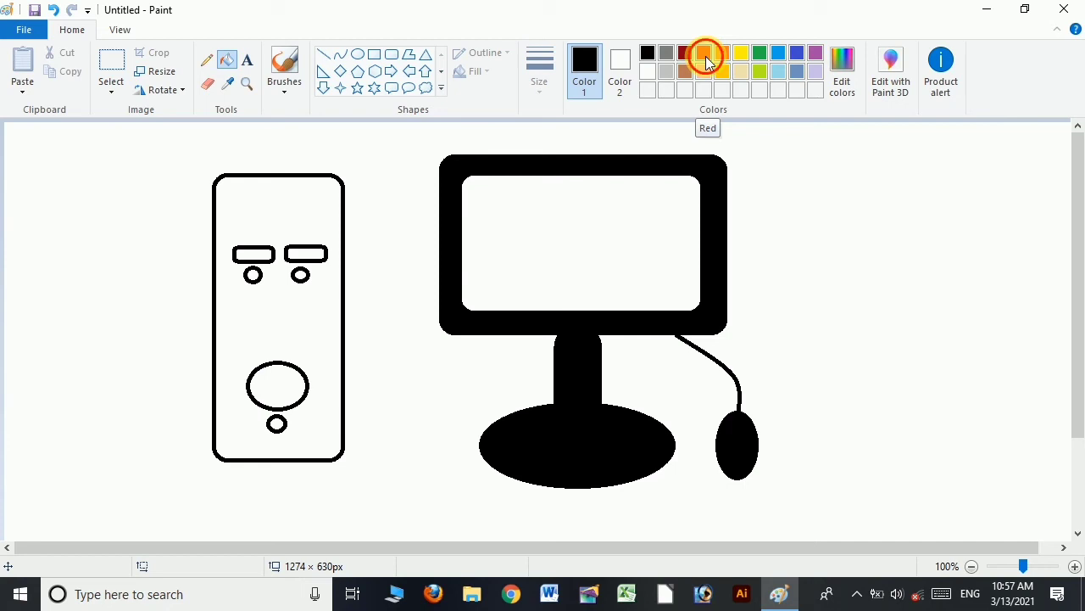
left_click(308, 209)
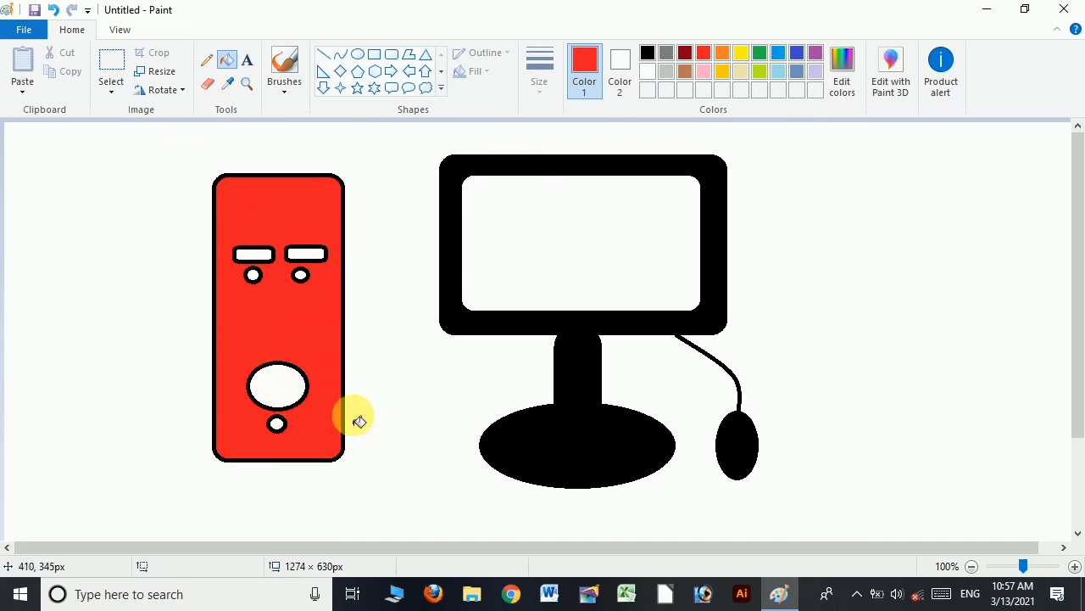
left_click(740, 57)
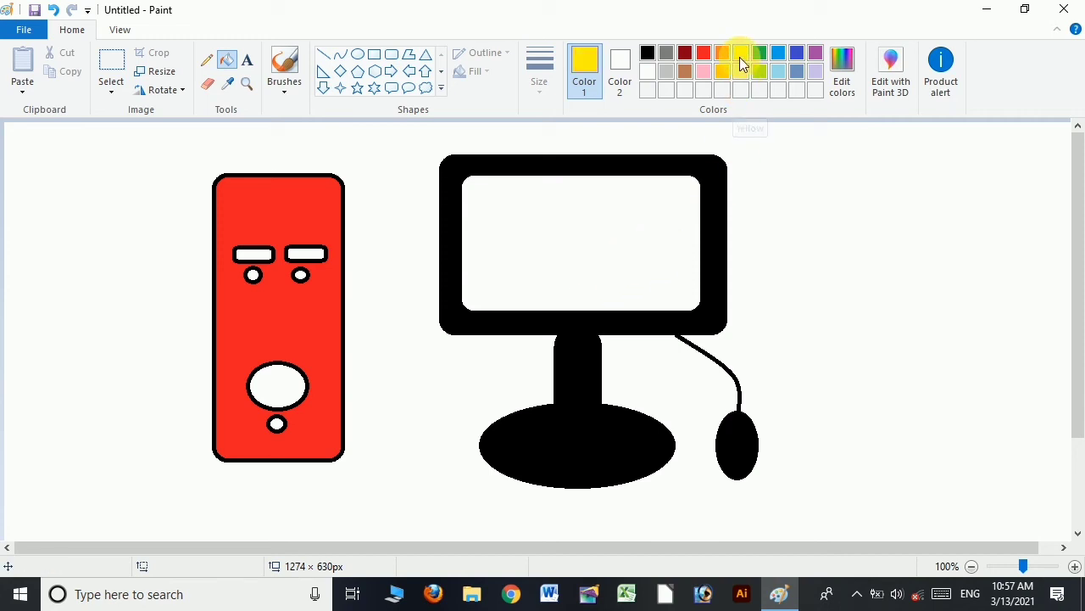
left_click(580, 248)
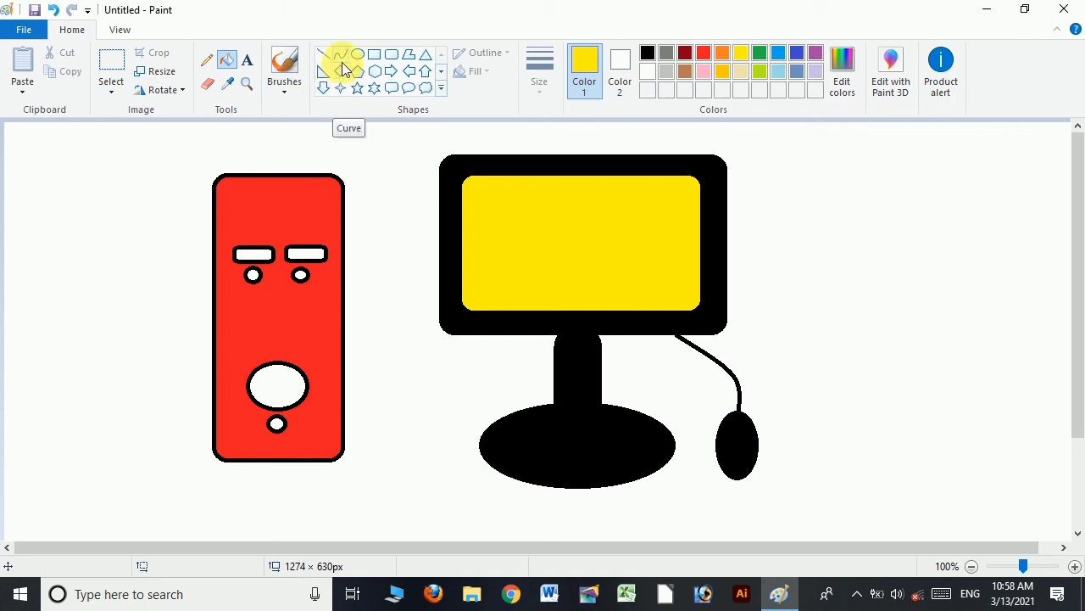
Step: Draw a black cable curving down from the monitor's lower-left corner to the tower
left_click(340, 61)
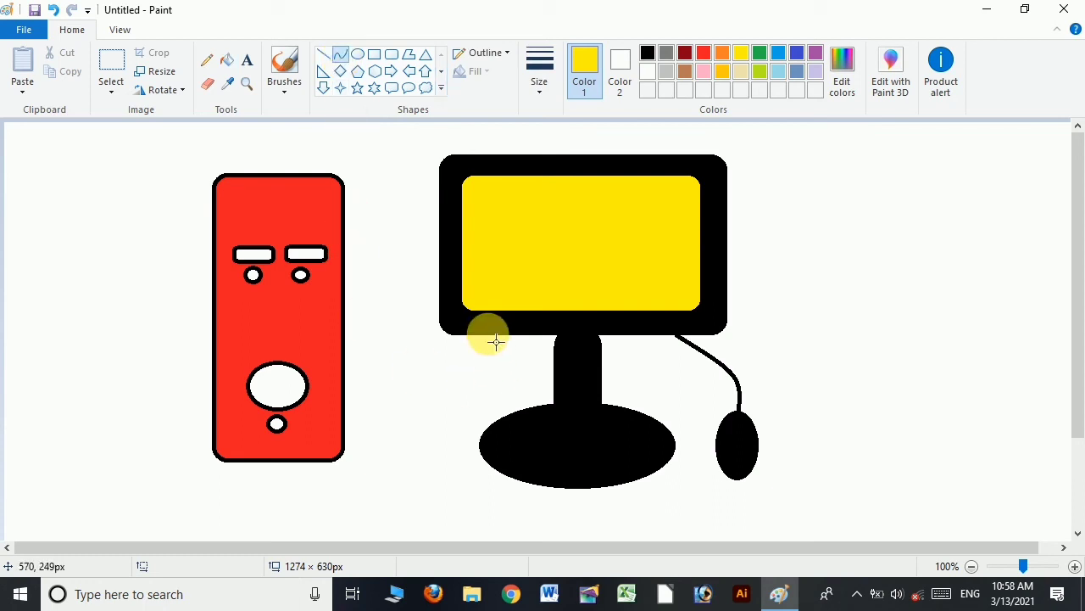
left_click_drag(490, 333, 342, 279)
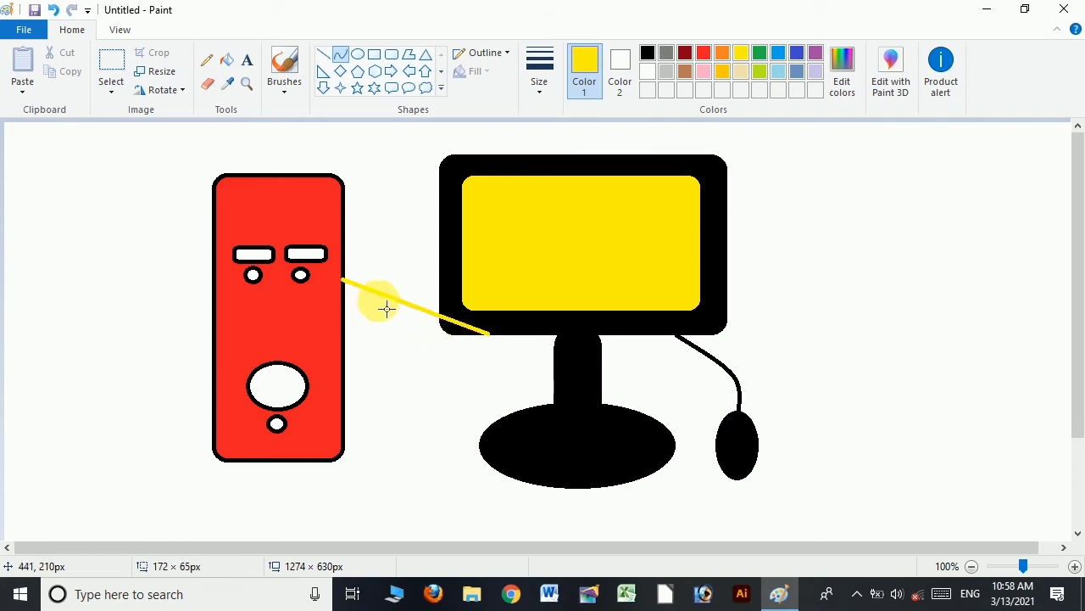
left_click(642, 56)
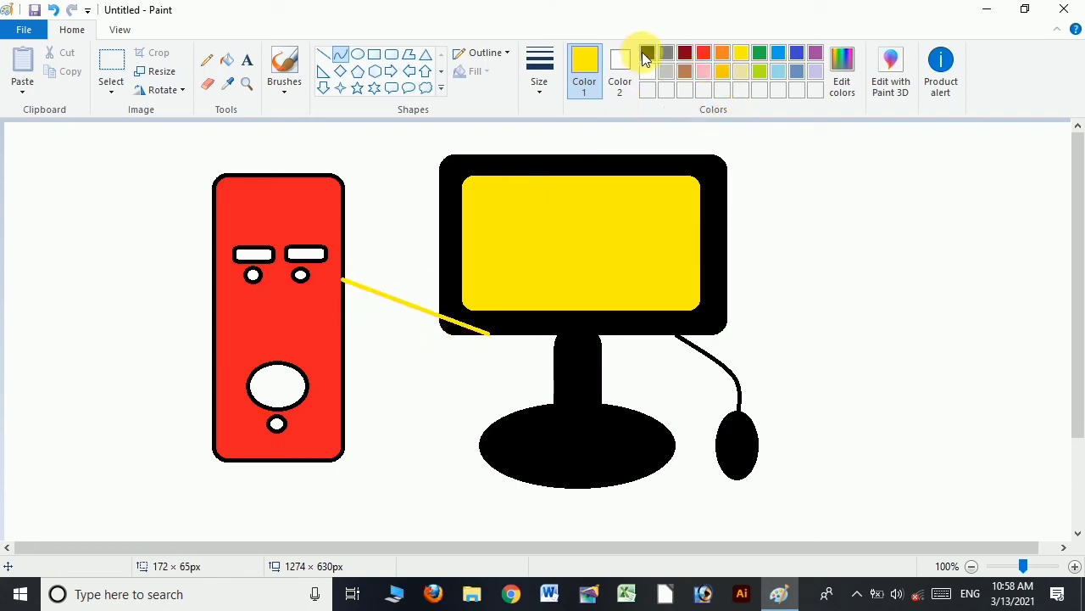
left_click(643, 54)
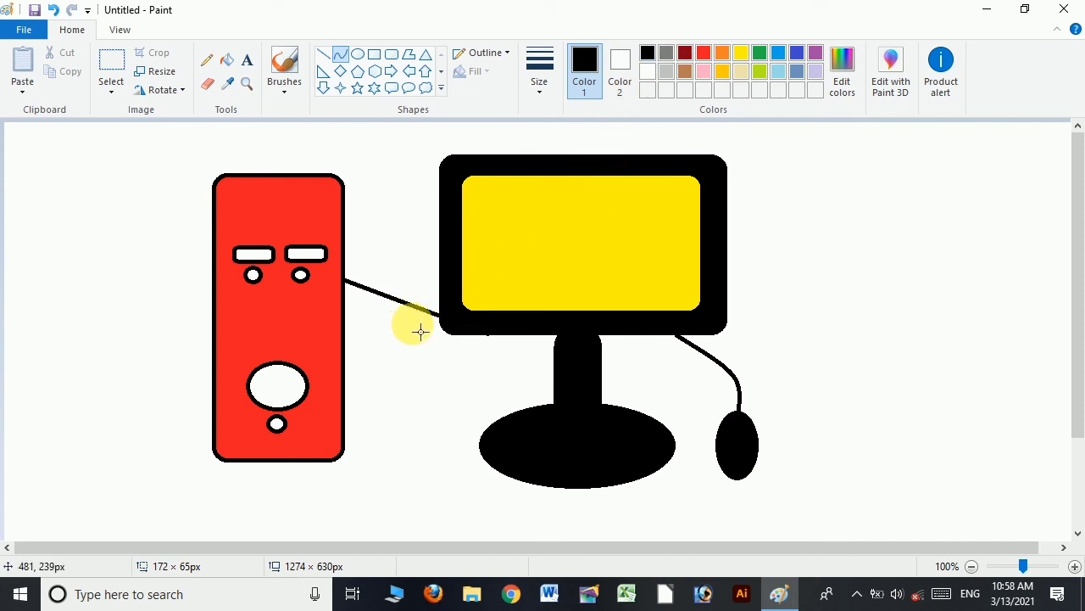
left_click_drag(416, 314, 415, 376)
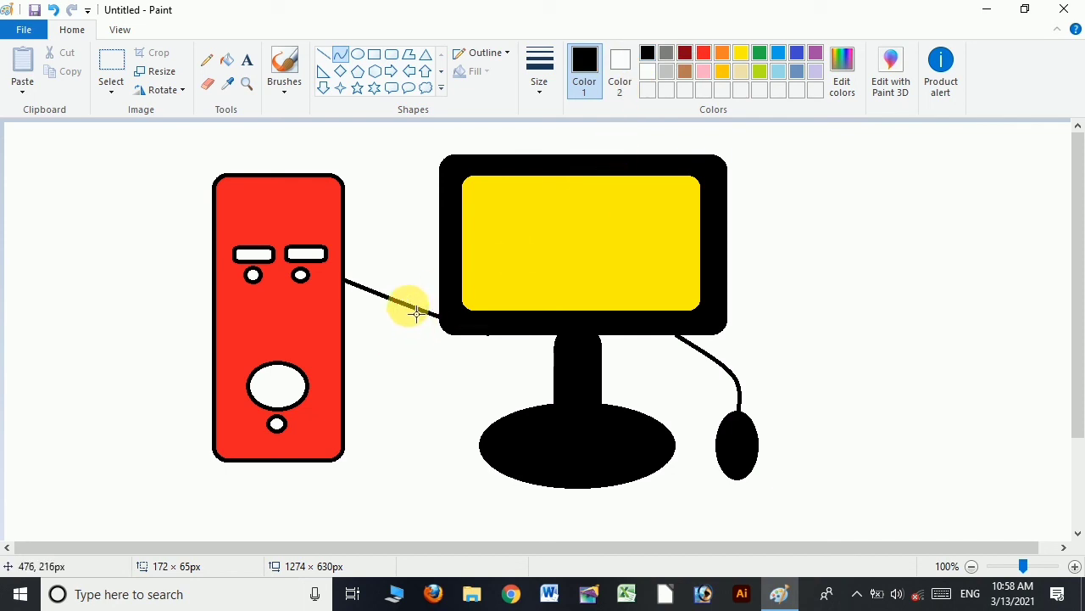